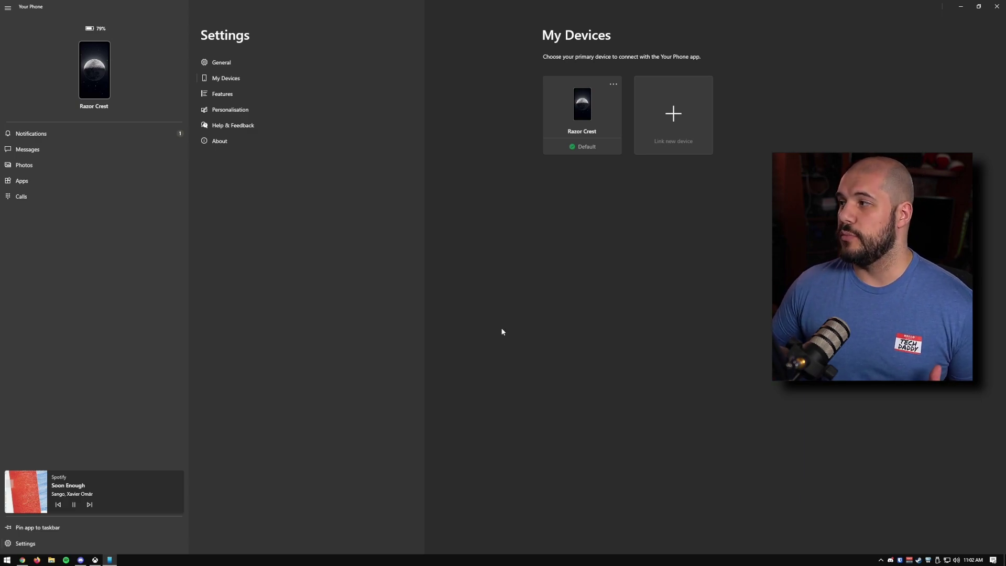
Start linking another device to the PC and continue past the question about the kind of phone.
left_click(659, 131)
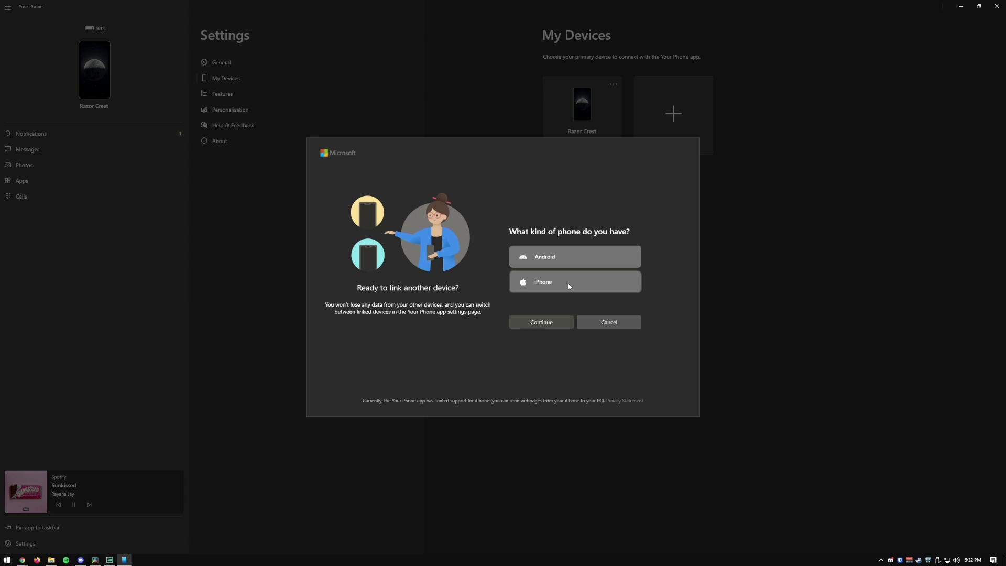
left_click(541, 321)
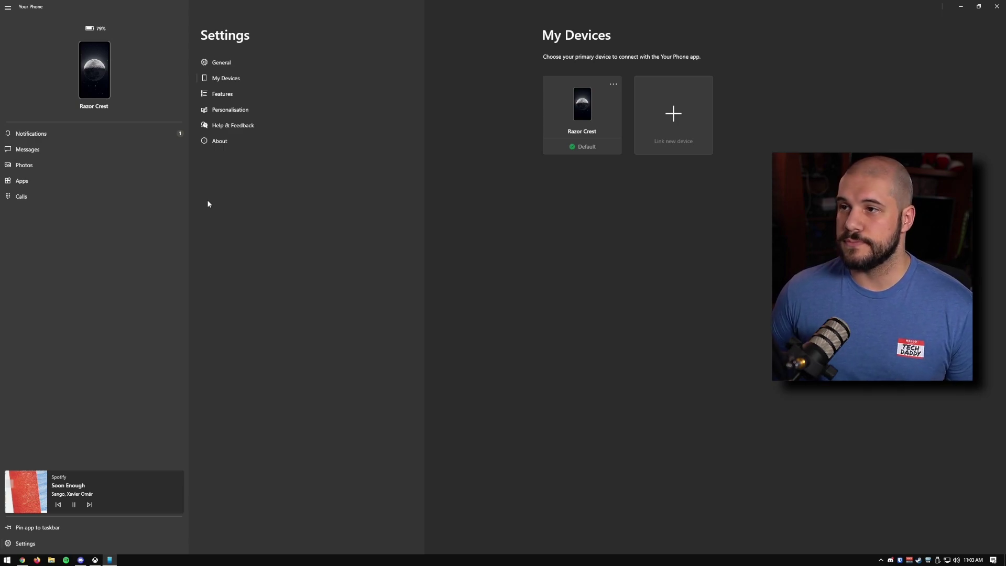
Open the phone's notifications and pin the Gmail notification from Scotia InfoAlerts.
left_click(108, 133)
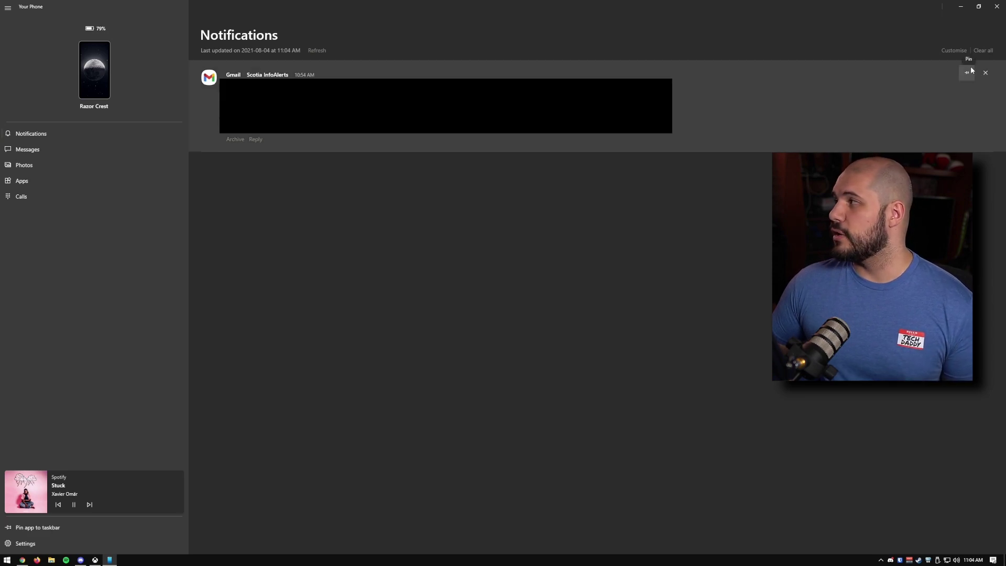
left_click(970, 70)
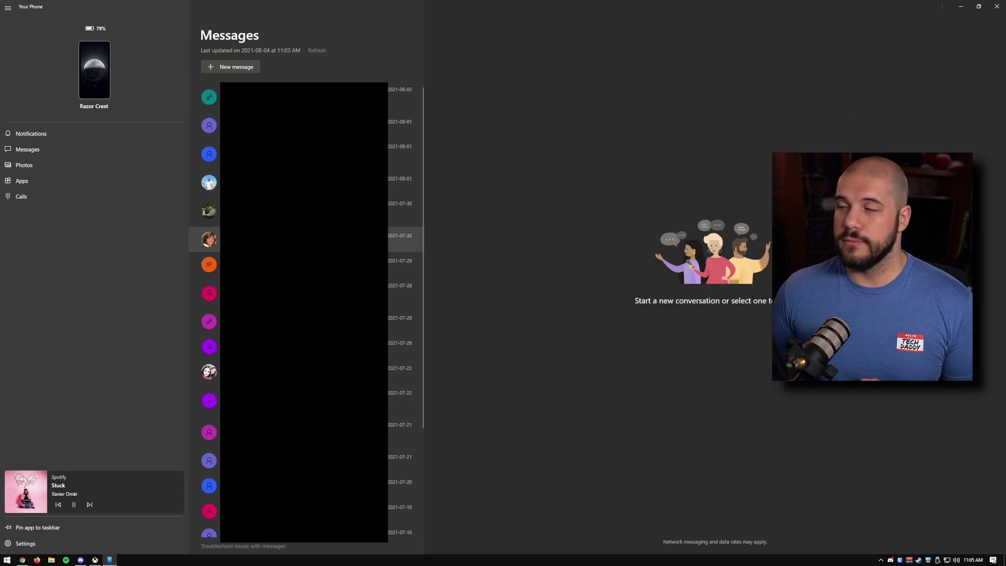
View the first phone photo at full size and check the file options available for the red vehicle photo in the gallery.
left_click(40, 168)
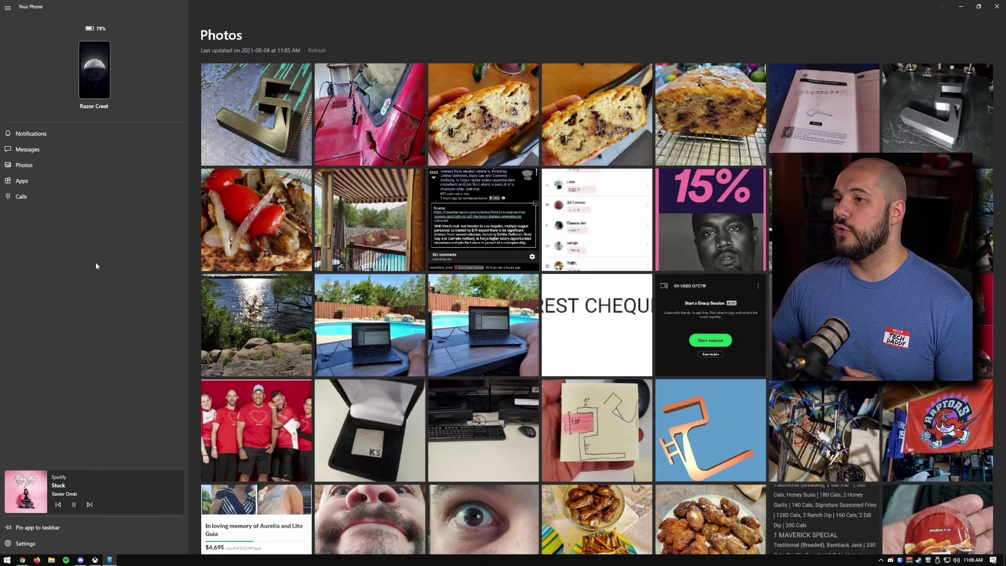
left_click(249, 120)
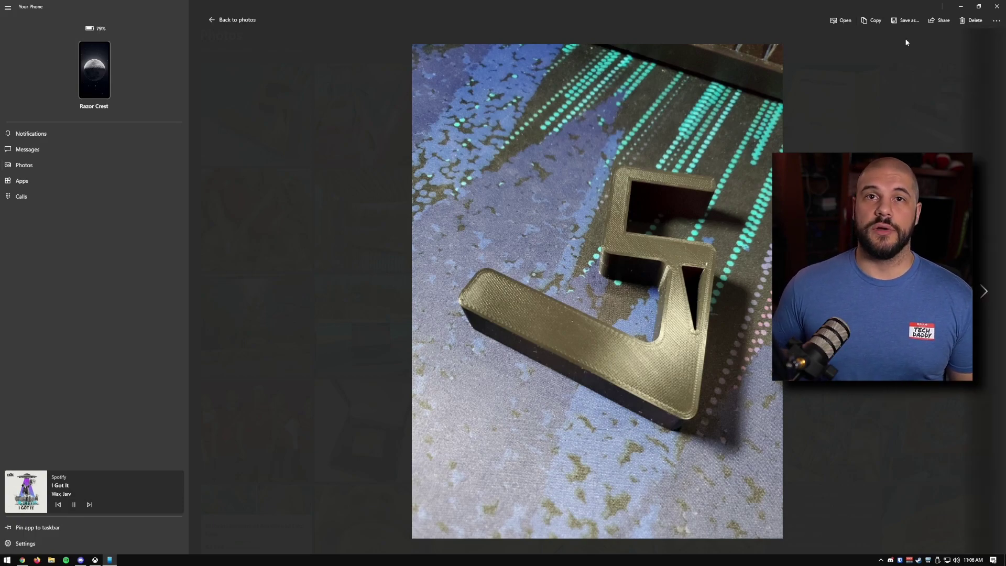
left_click(238, 20)
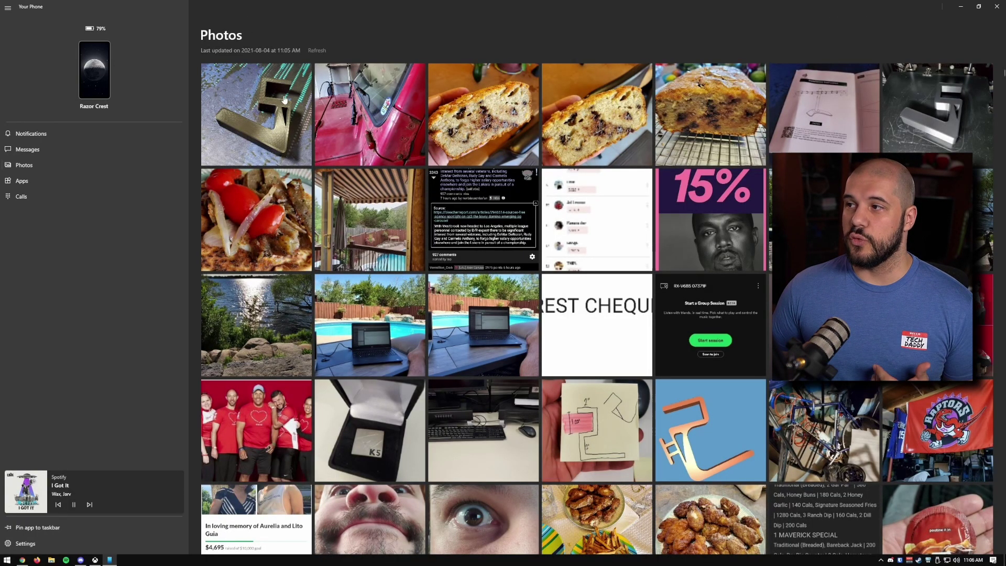
right_click(362, 98)
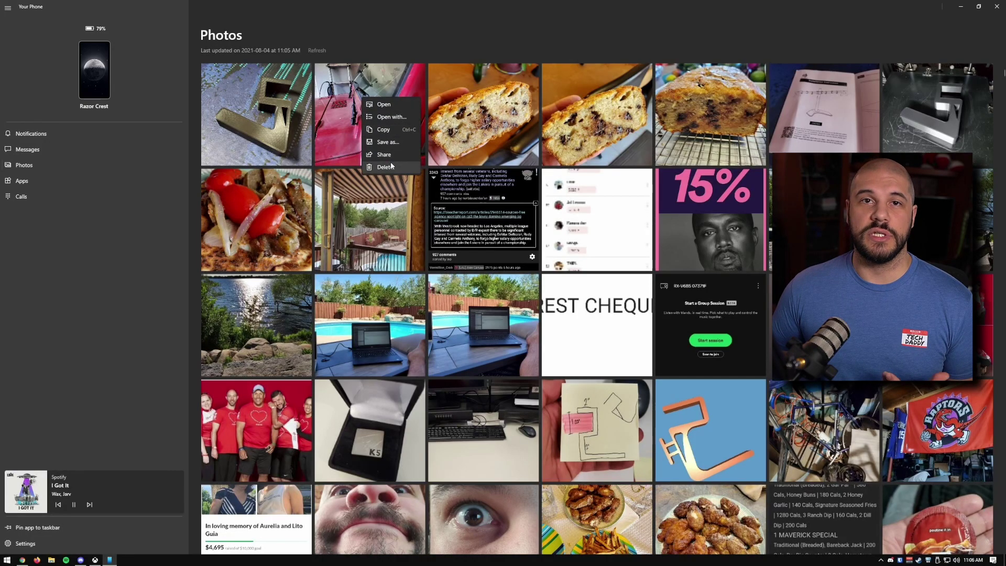
left_click(387, 27)
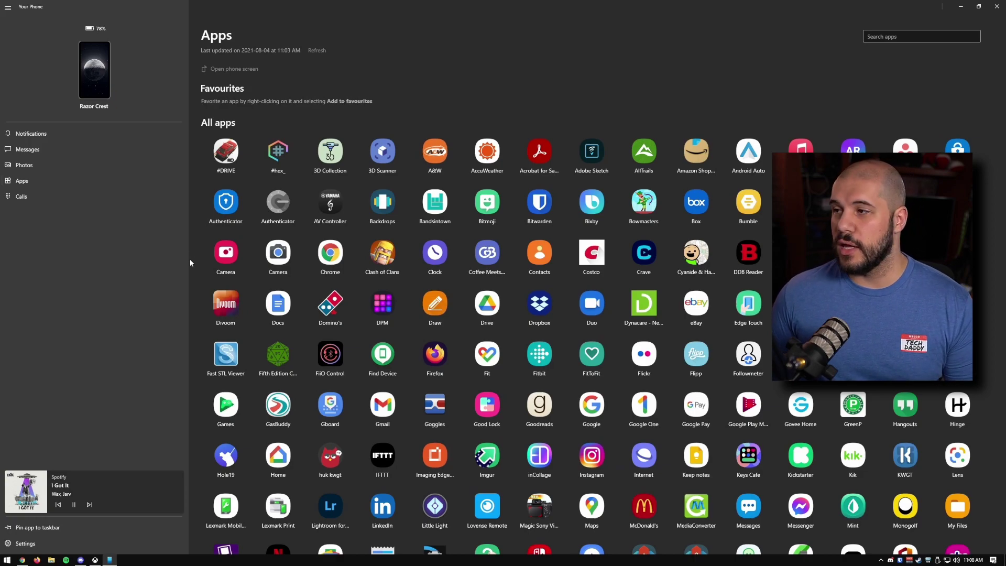
Open the phone's live screen in its own window from the Apps page and maximise that window.
left_click(242, 70)
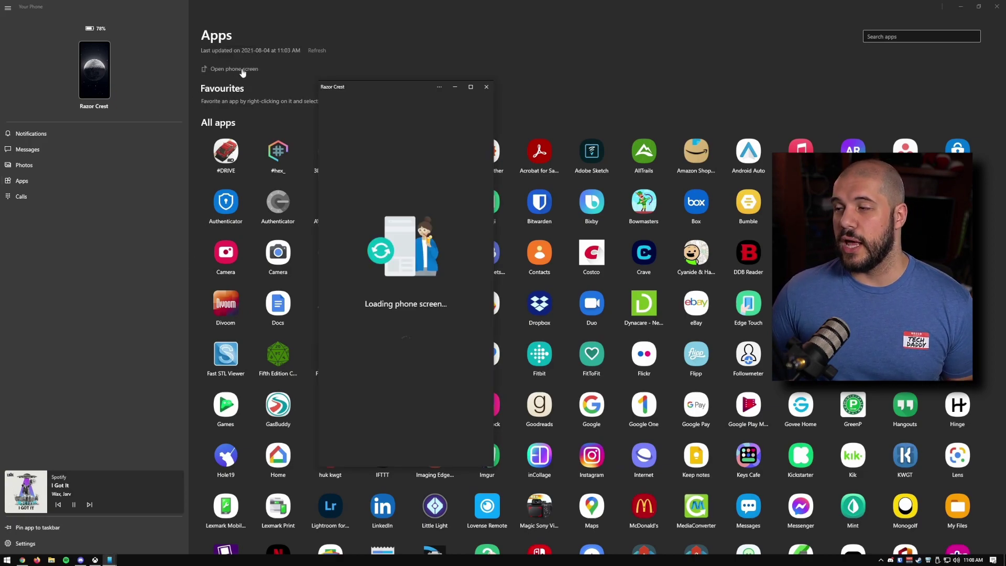
left_click(427, 239)
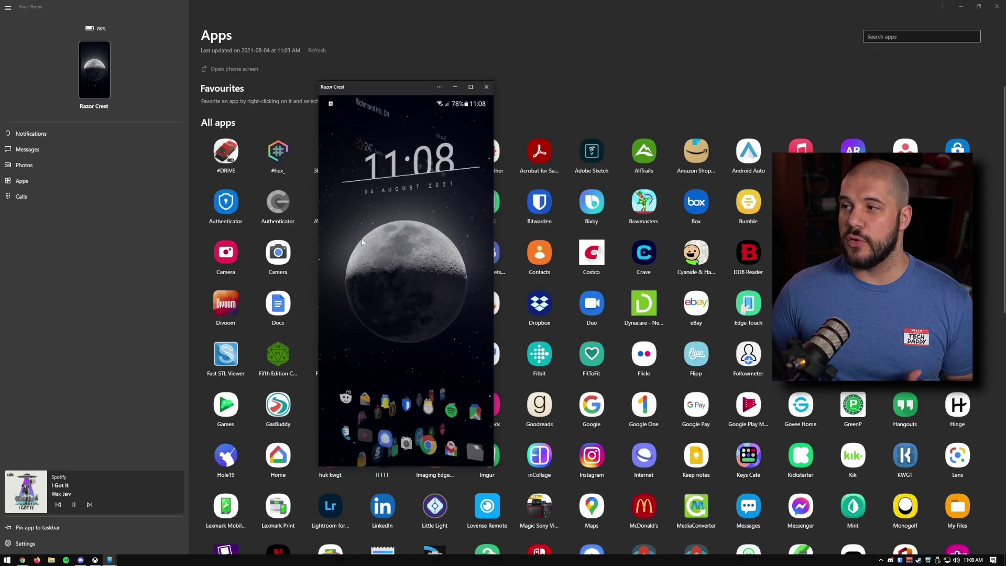
left_click(461, 232)
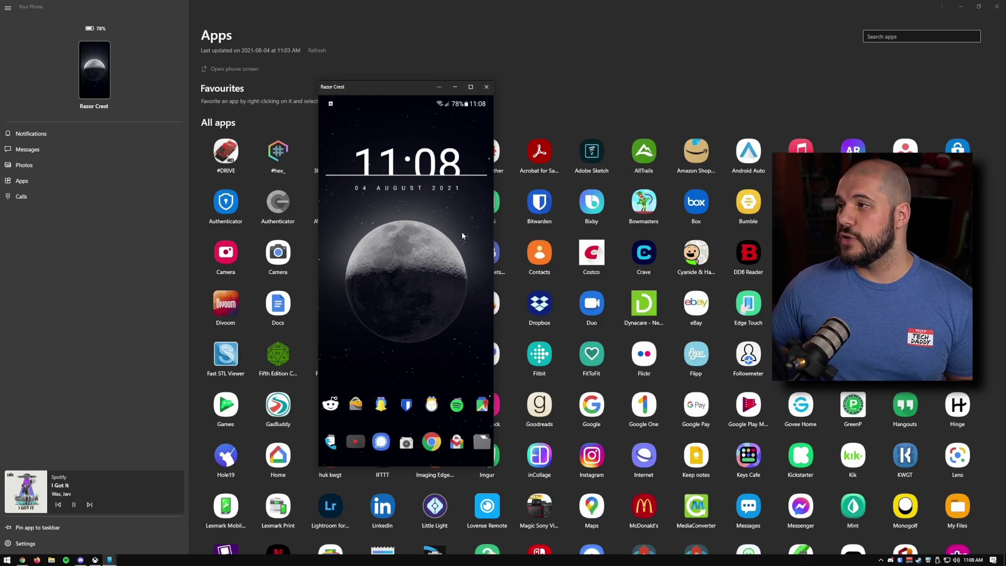
left_click(470, 87)
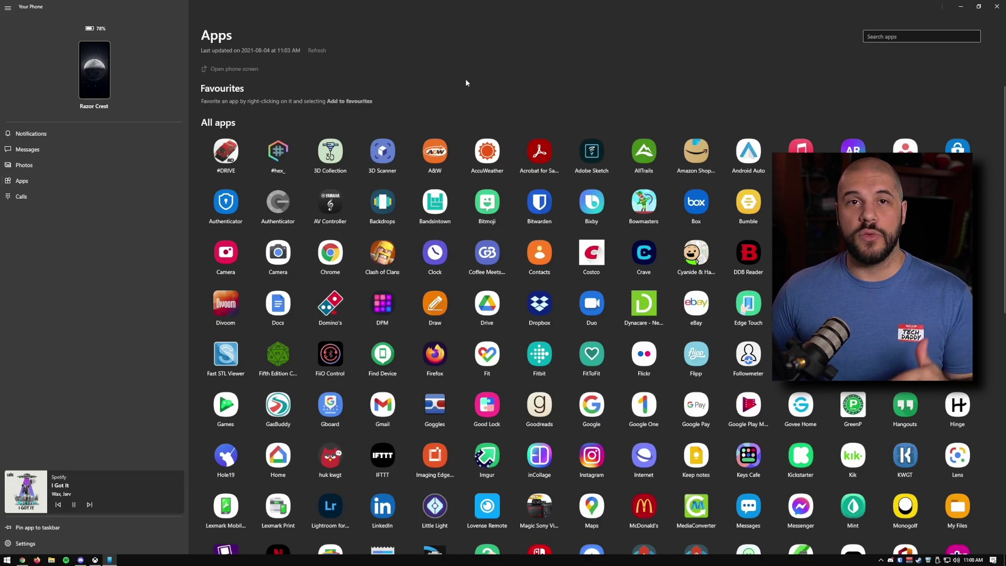
Launch the phone's 3D Collection app on the PC and browse through its listed models.
left_click(337, 149)
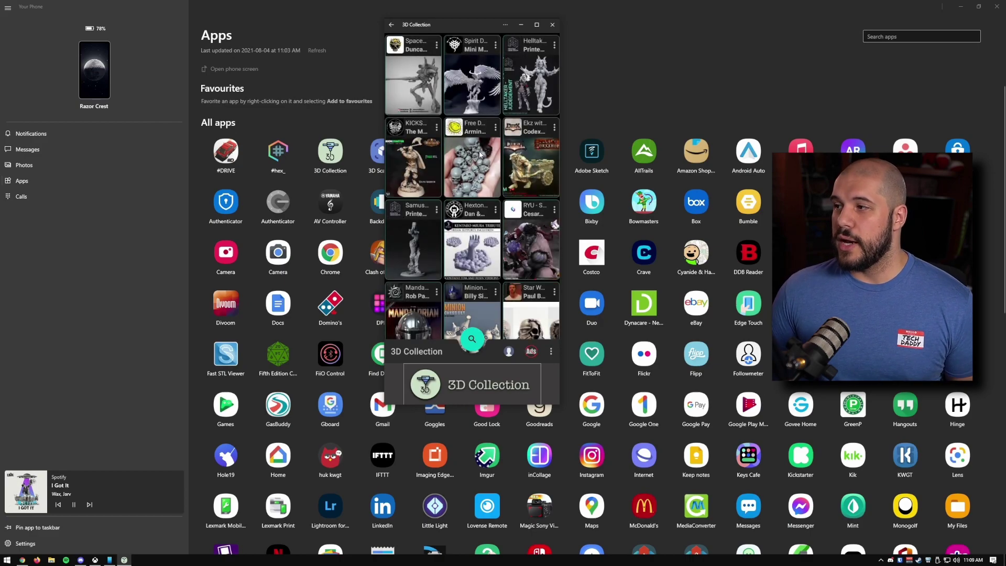
scroll(486, 124, "down", 2)
scroll(486, 125, "down", 5)
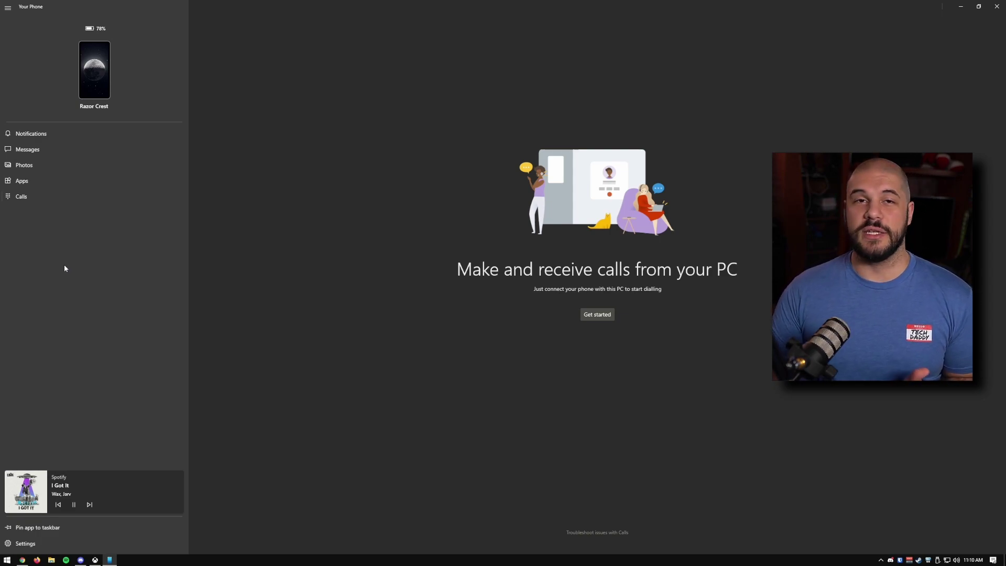
Open the Features settings of the linked phone to review the cross-device copy and paste, notification and message options.
left_click(58, 543)
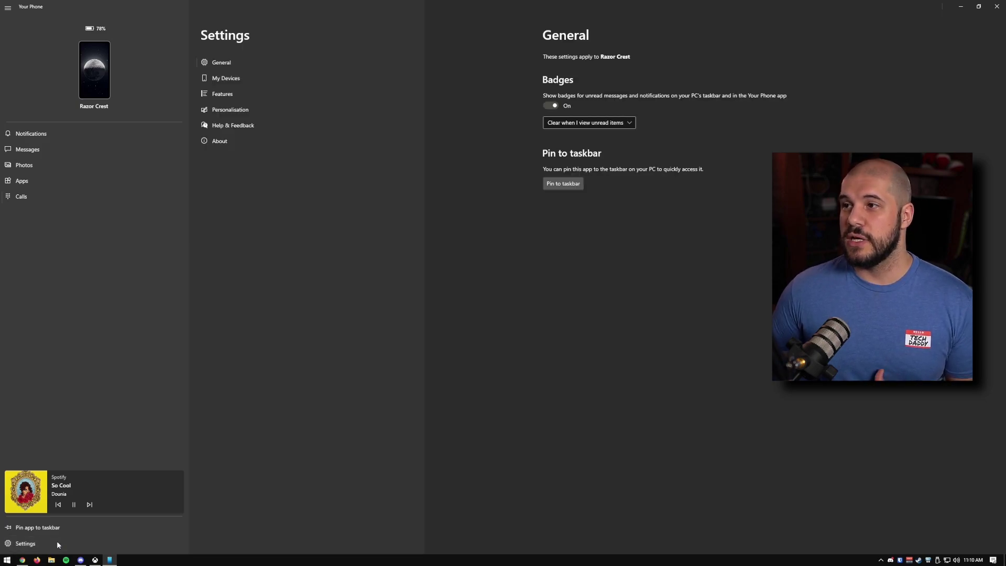
left_click(232, 95)
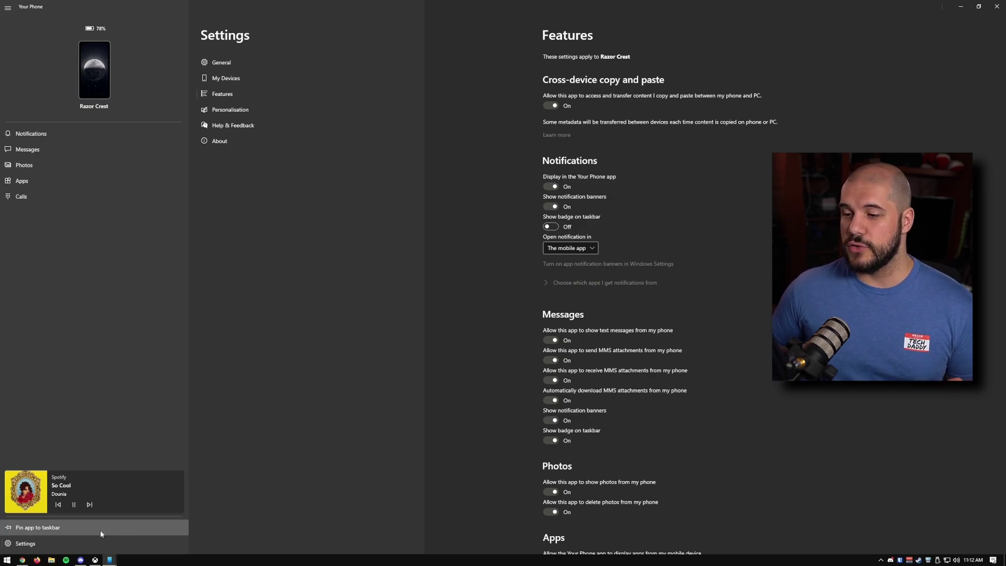
Switch to YouTube Studio in Chrome and copy the current subscriber count from the channel analytics.
left_click(23, 560)
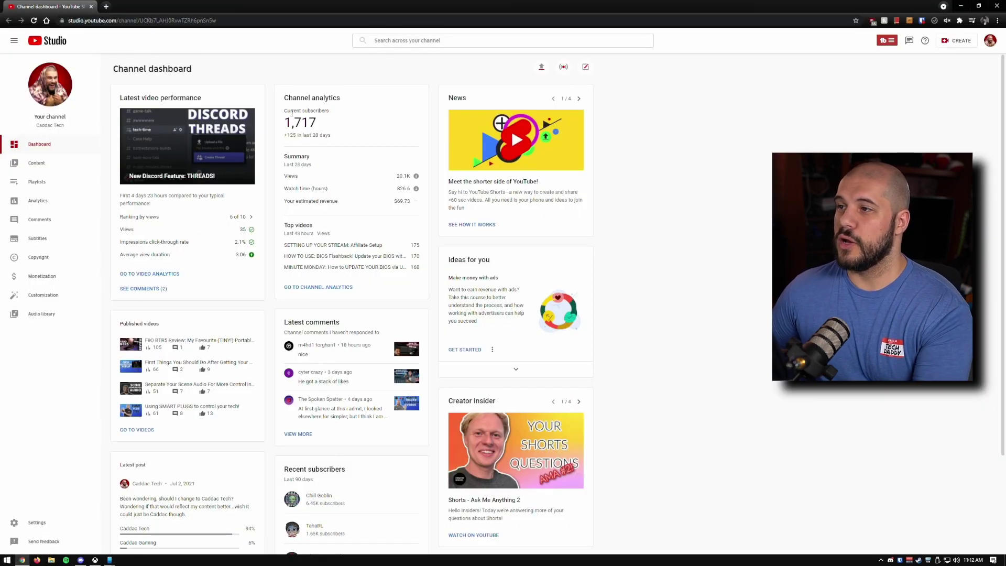
left_click_drag(318, 123, 284, 123)
key("ctrl+c")
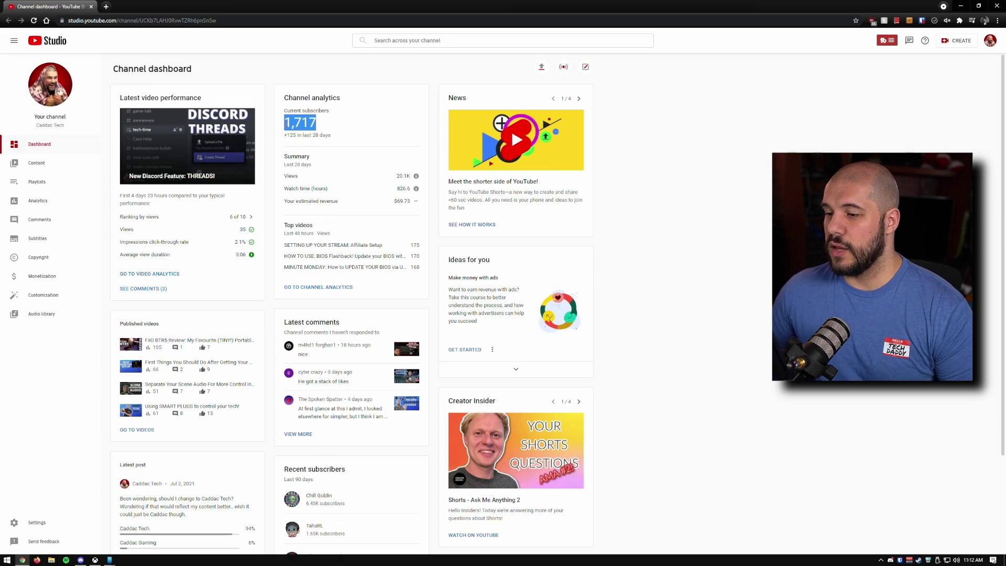
Return to the mirrored phone window and paste the copied subscriber count into the new text message.
left_click(109, 560)
left_click(155, 515)
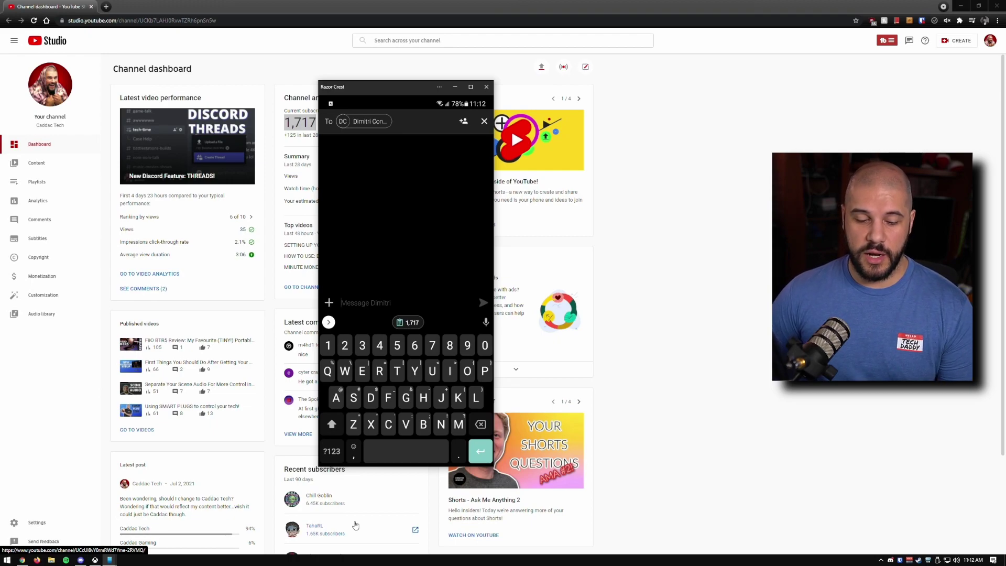
key("ctrl+v")
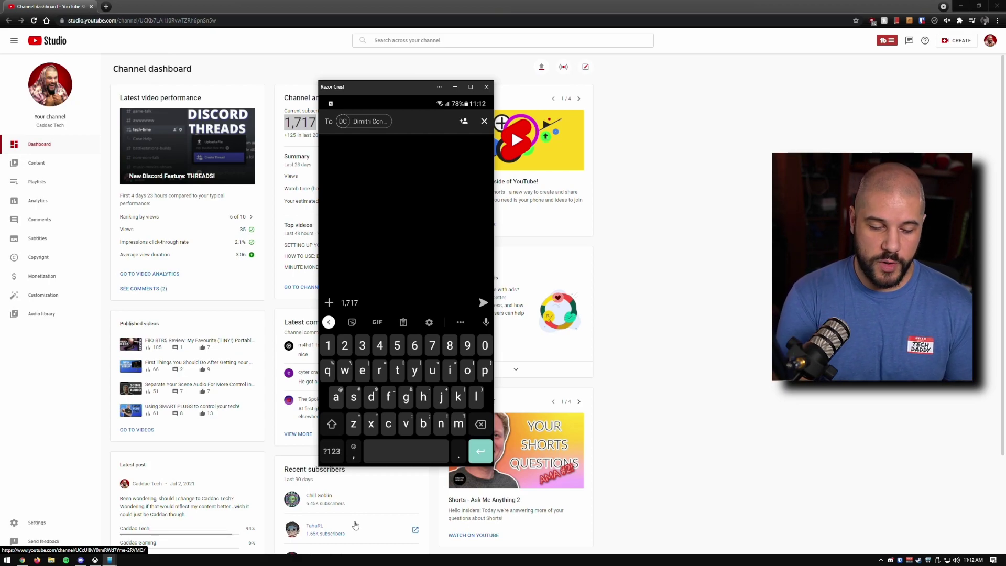
Replace the pasted number in the phone's message draft with "Hello this is now copied.".
key("BackSpace")
key("BackSpace")
key("BackSpace")
key("BackSpace")
key("BackSpace")
type("Hello this is now copied.")
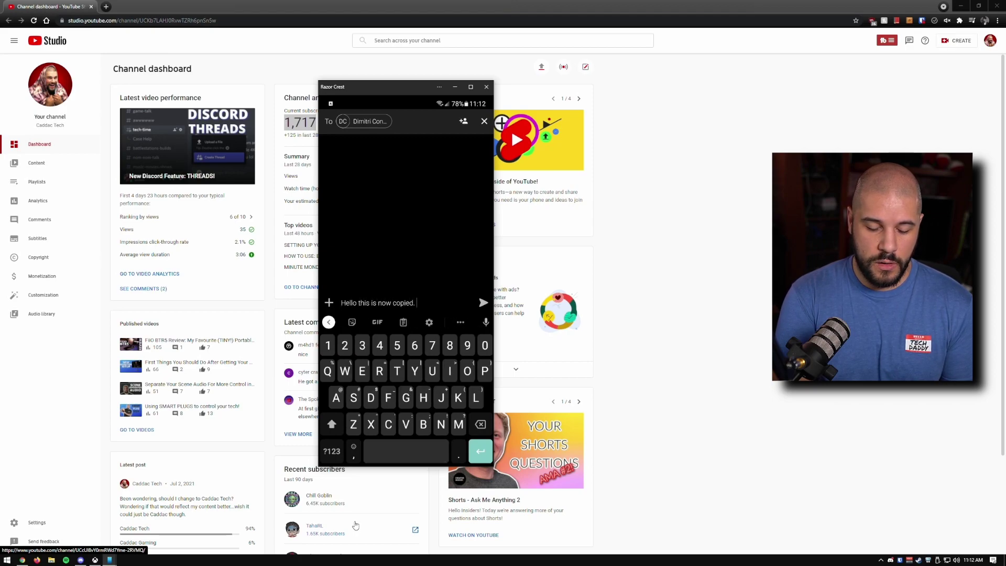
key("ctrl+shift+Left")
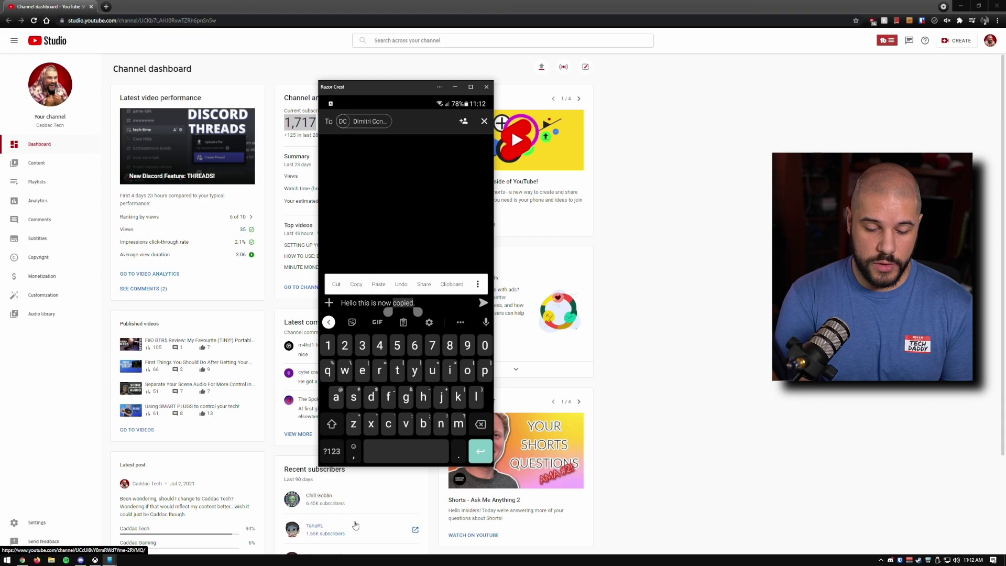
key("ctrl+a")
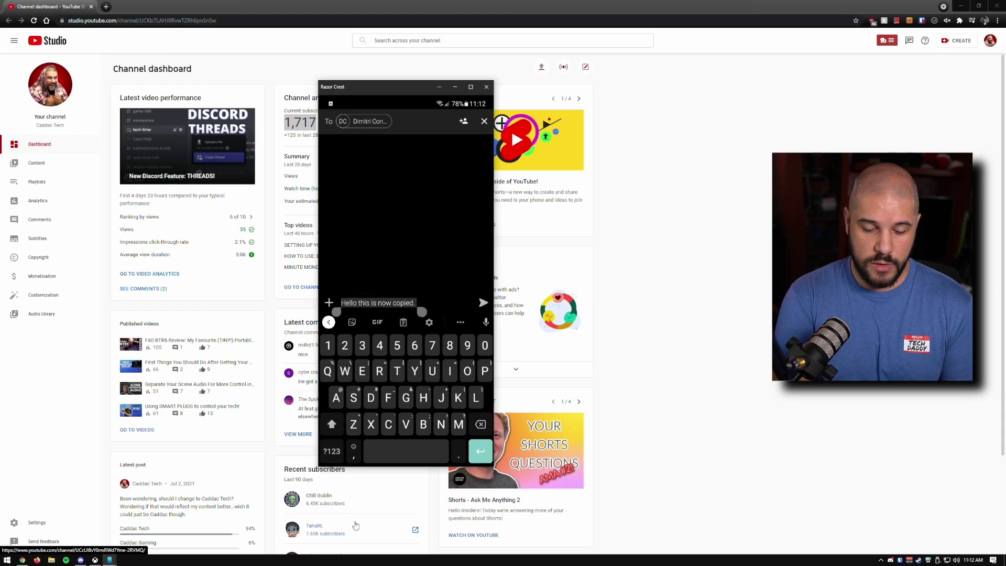
left_click(356, 284)
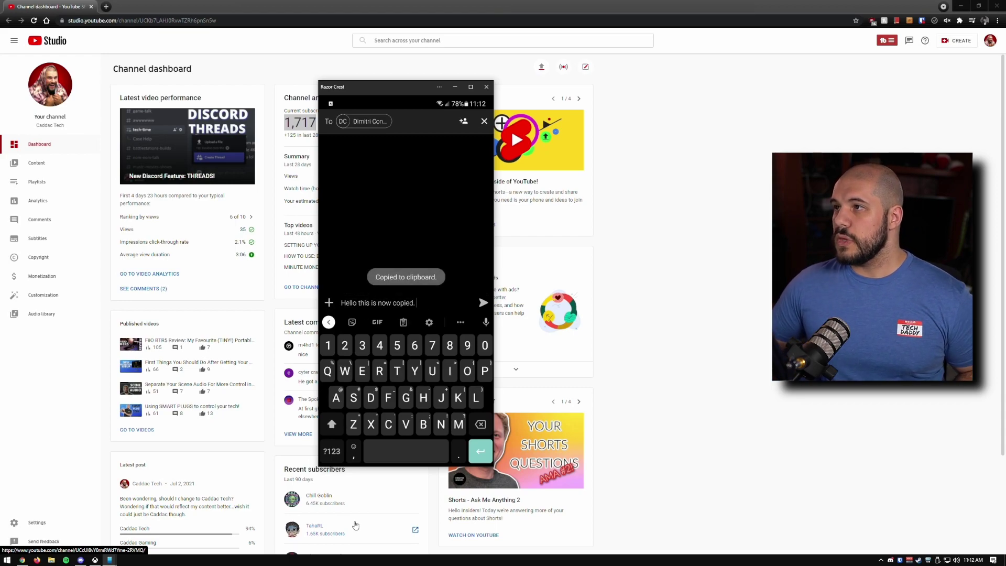
left_click(423, 41)
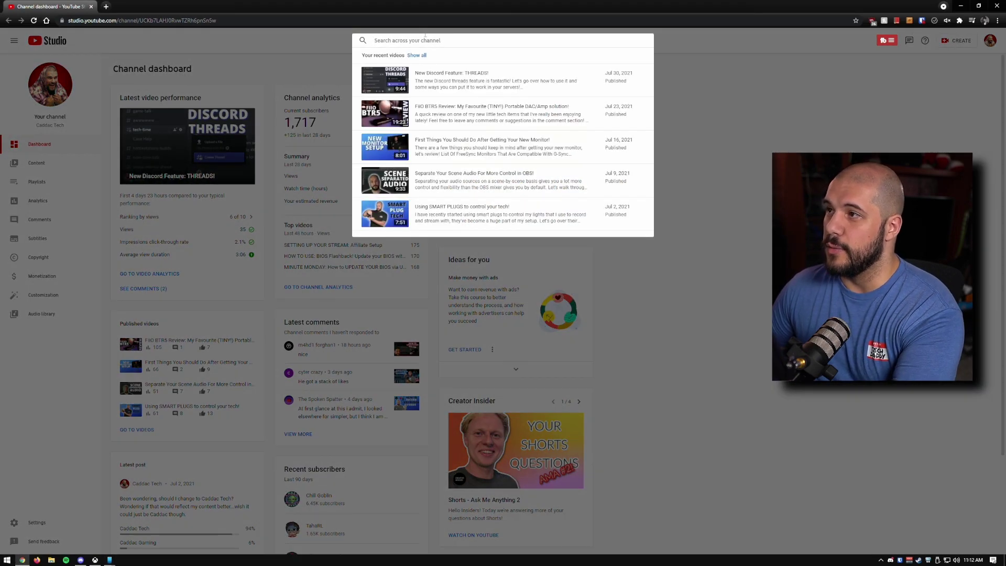
key("ctrl+v")
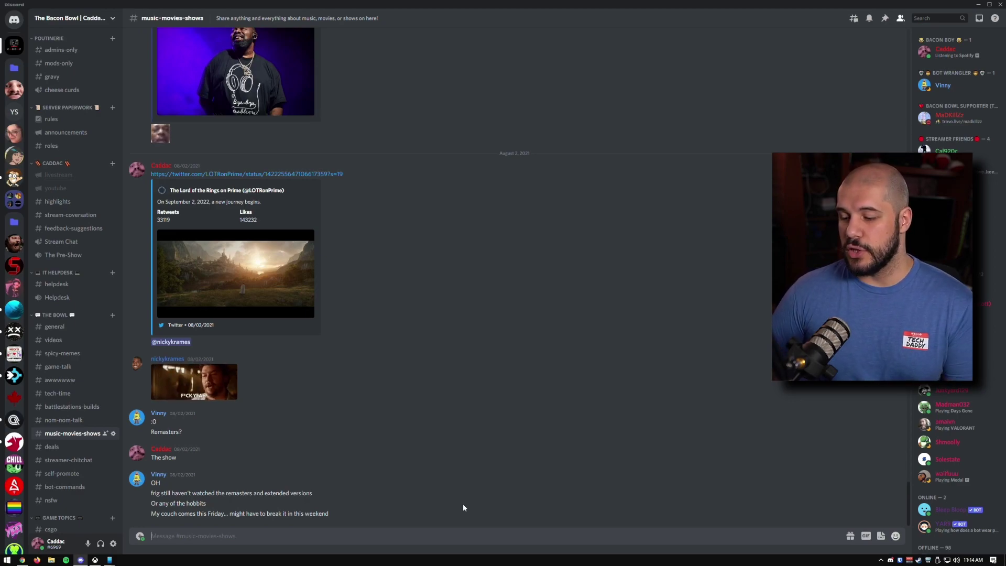
Paste the text copied from the phone into Discord's #music-movies-shows message box and clear it again.
key("ctrl+v")
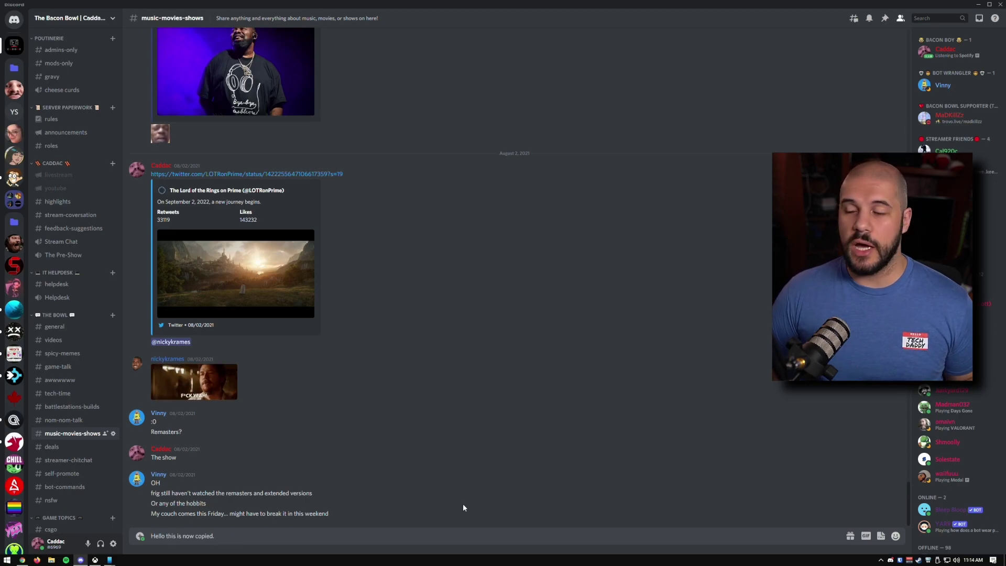
key("BackSpace")
key("BackSpace")
key("BackSpace")
key("BackSpace")
key("BackSpace")
key("BackSpace")
key("BackSpace")
key("BackSpace")
key("BackSpace")
key("BackSpace")
key("BackSpace")
key("BackSpace")
key("BackSpace")
key("BackSpace")
key("BackSpace")
key("BackSpace")
key("BackSpace")
key("BackSpace")
key("BackSpace")
key("BackSpace")
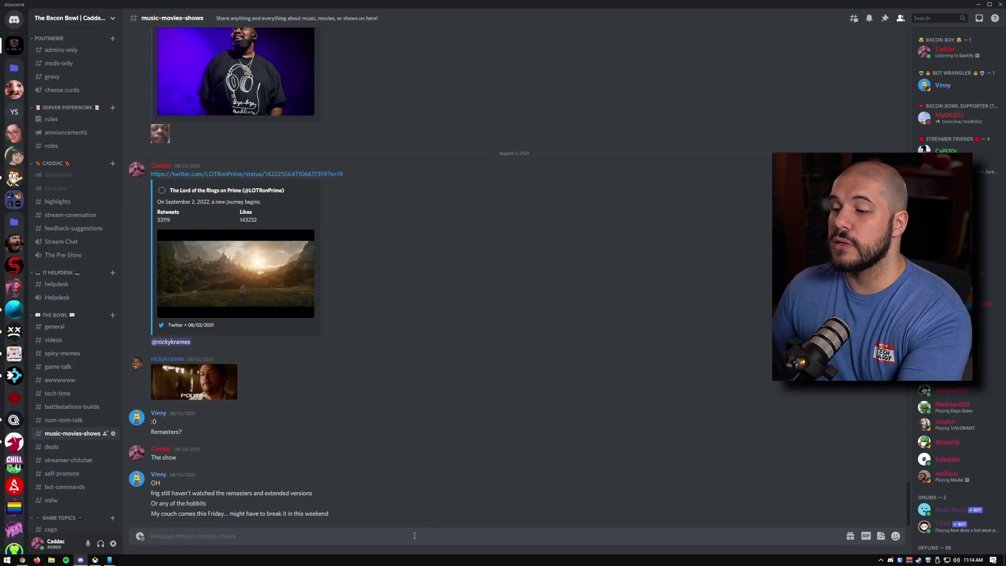
Paste the phone's home screen screenshot into the #music-movies-shows channel and upload it.
key("ctrl+v")
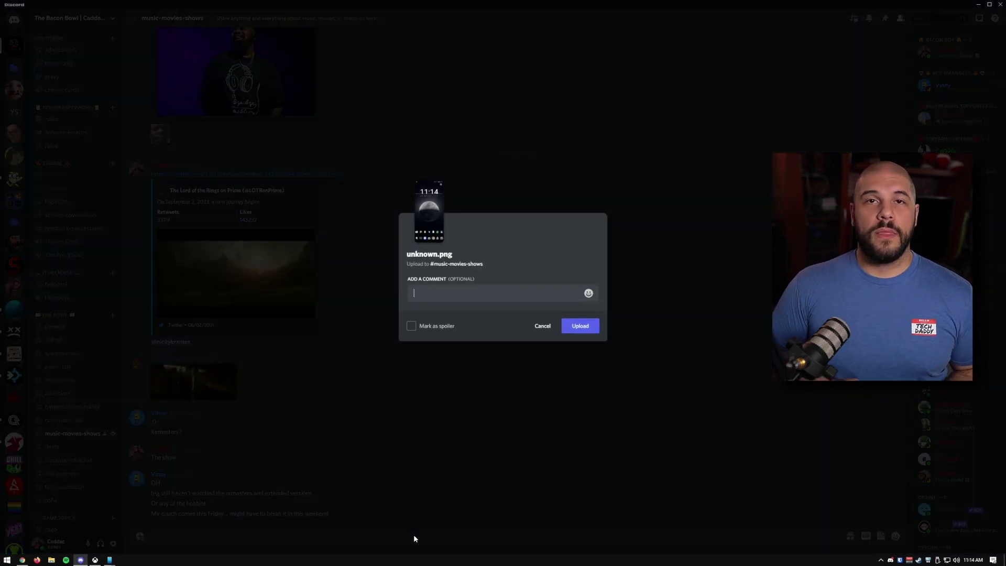
left_click(589, 327)
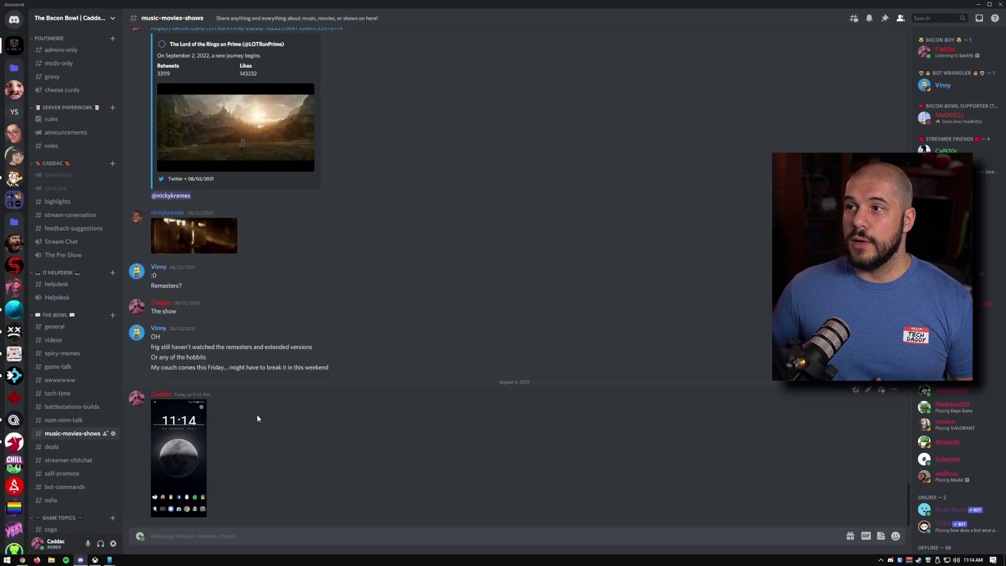
Copy the Mandalorian season 3 tweet image from the channel's earlier posts and return to the message conversation on the mirrored phone.
scroll(257, 417, "up", 4)
scroll(249, 416, "up", 8)
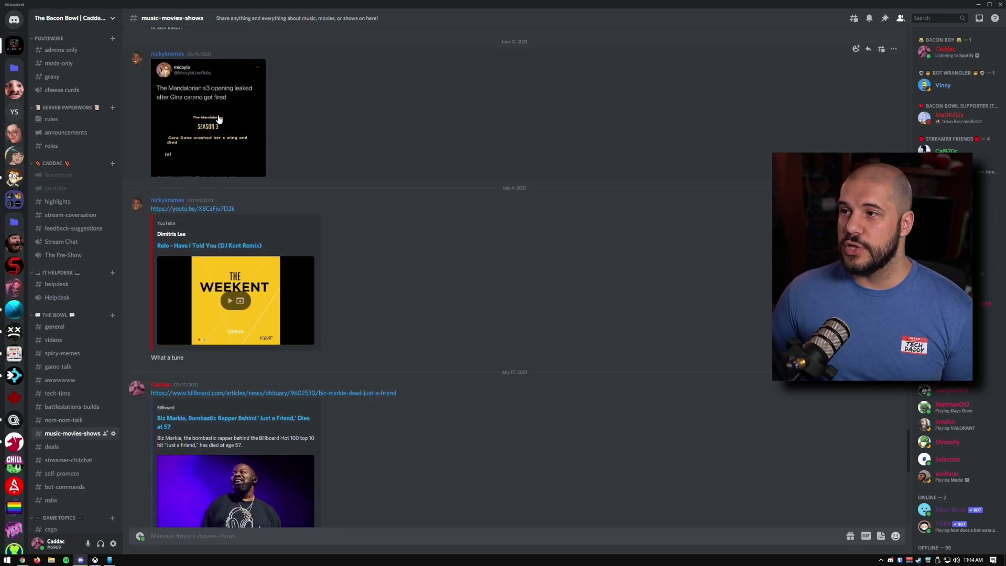
right_click(219, 115)
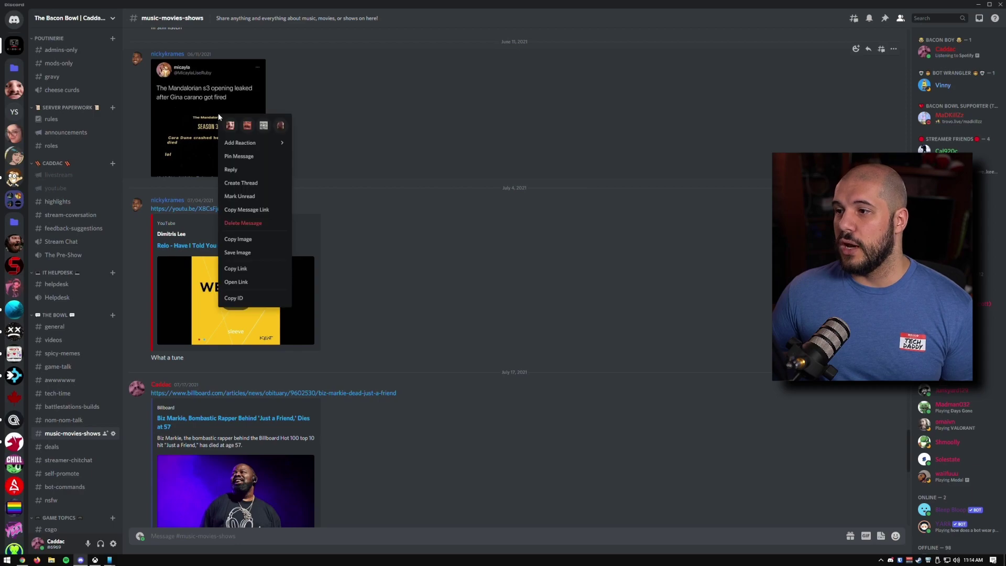
left_click(248, 238)
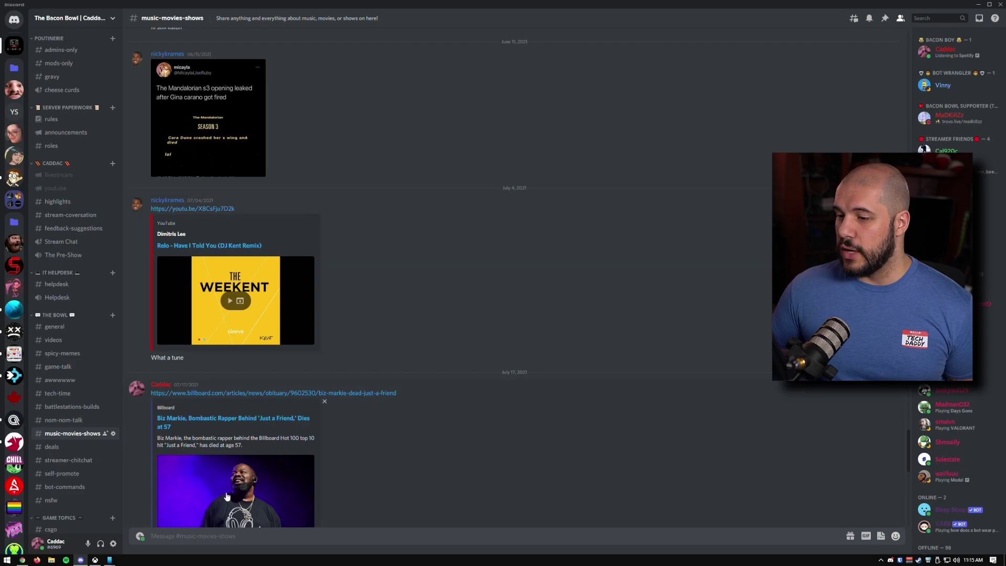
left_click(132, 526)
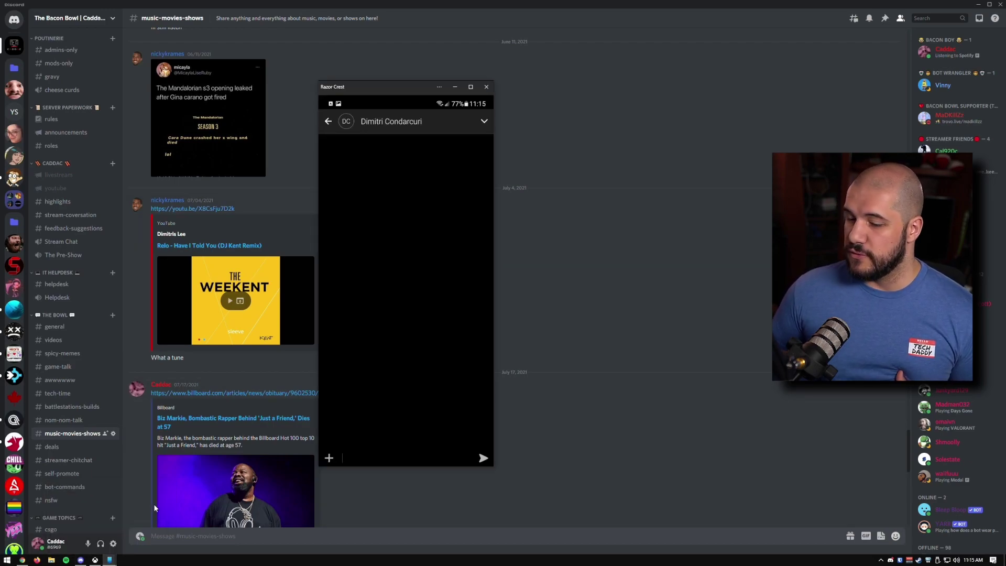